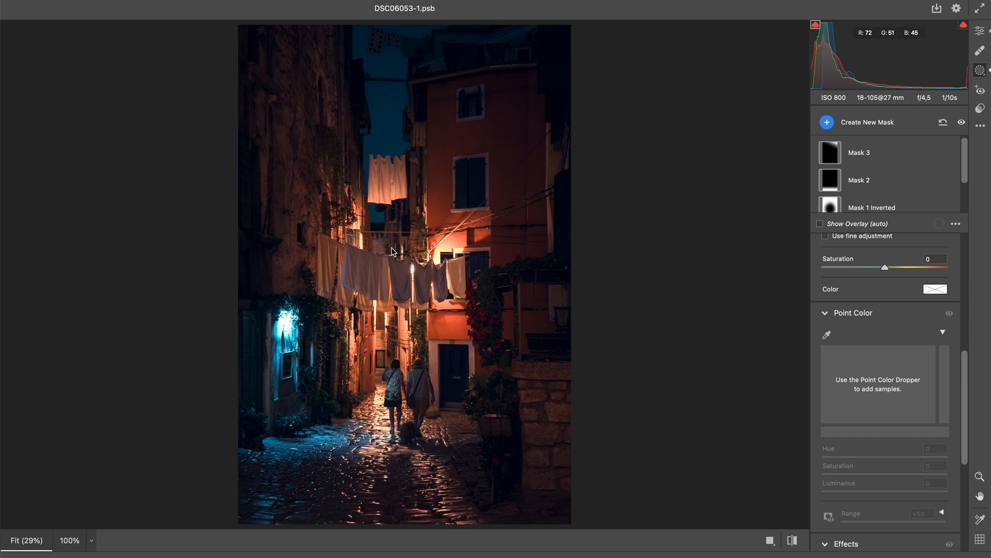
Step: Create a vertical oval radial gradient mask over the alley's centre, covering the lower laundry line and the walking couple, and check its overlay
click(826, 122)
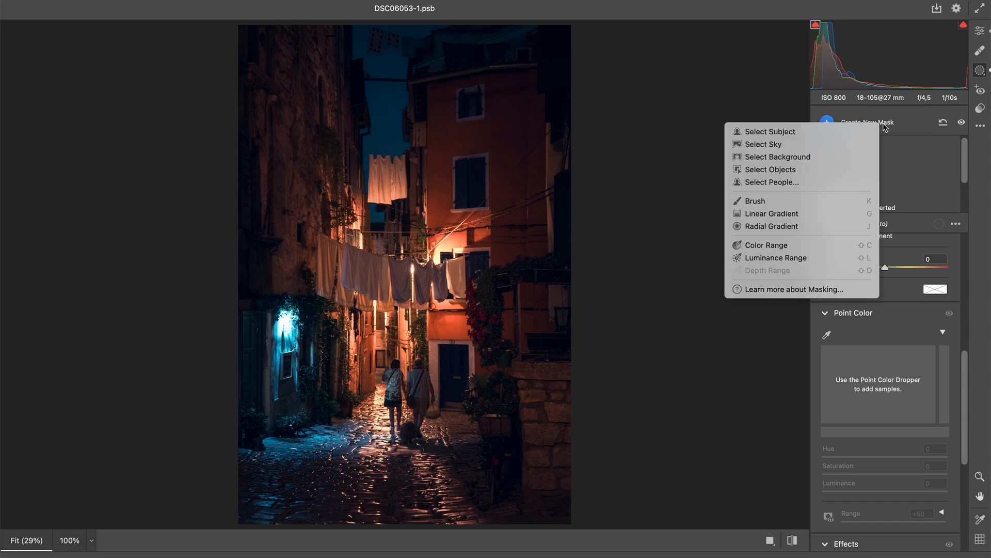
click(809, 228)
drag(390, 319, 445, 399)
drag(407, 337, 411, 342)
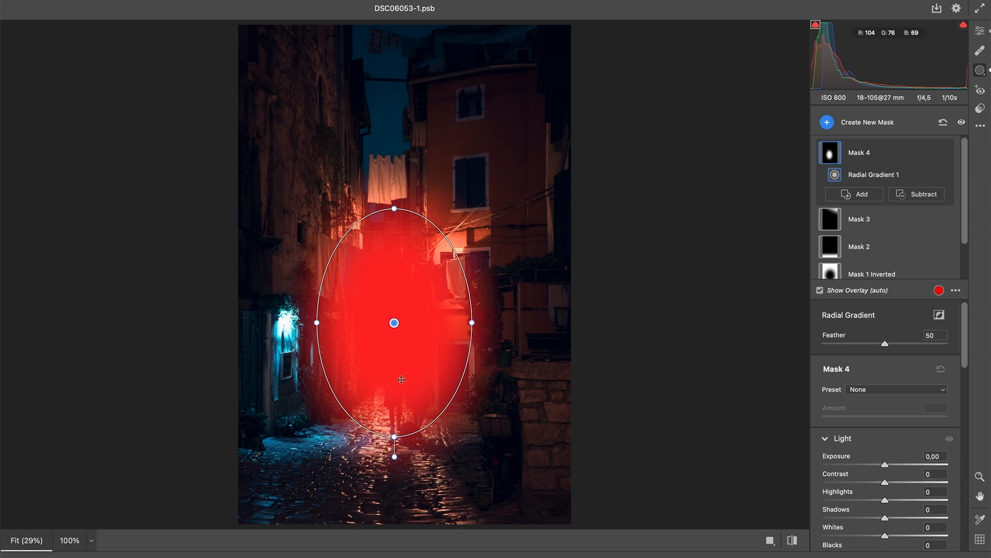
click(820, 292)
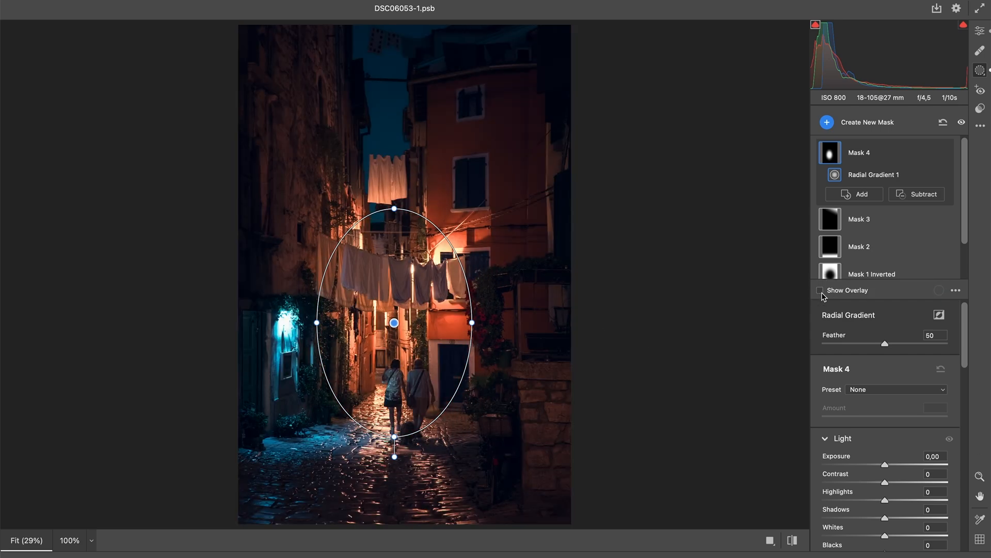
click(820, 291)
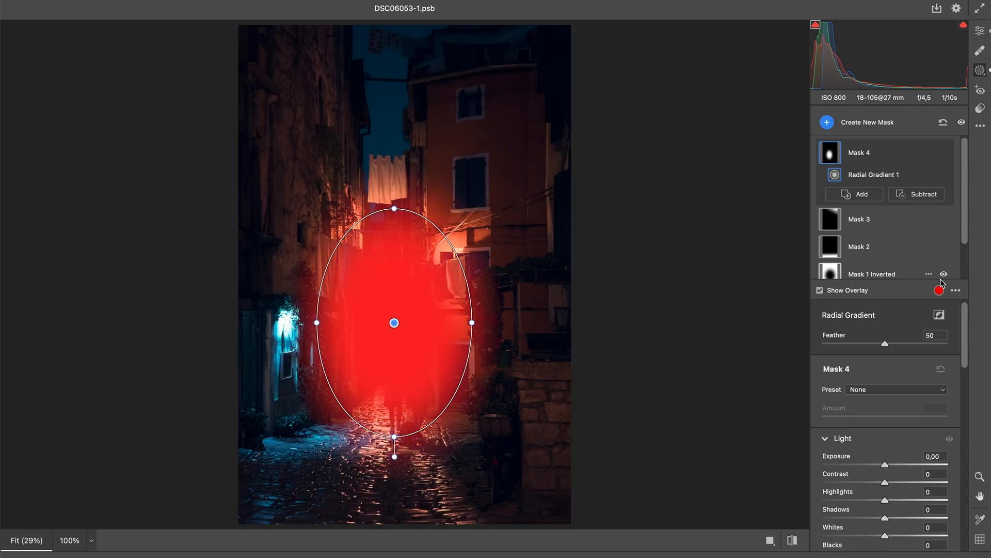
Step: Set the saturation of the radial gradient mask to -3
scroll(967, 321, down, 3)
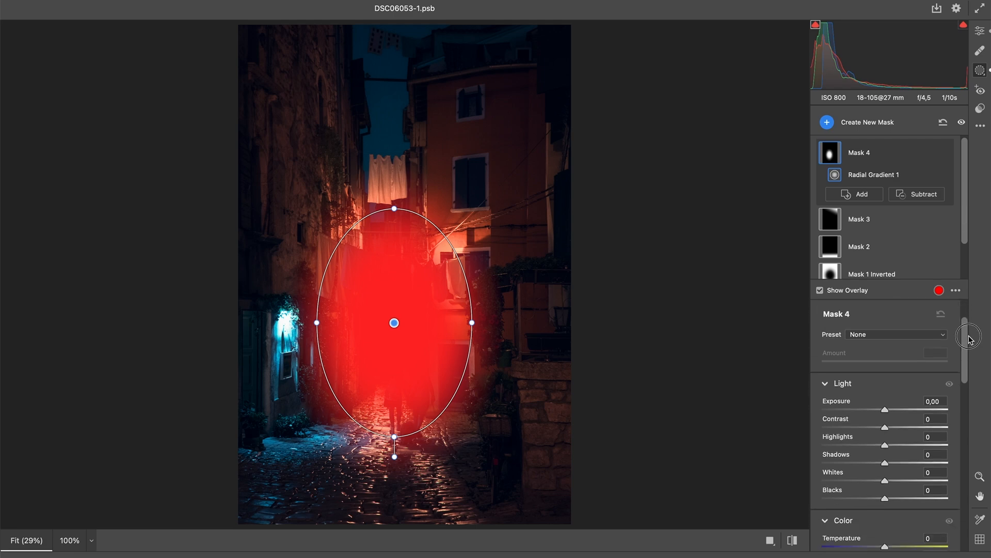
drag(885, 381, 875, 399)
scroll(959, 336, down, 5)
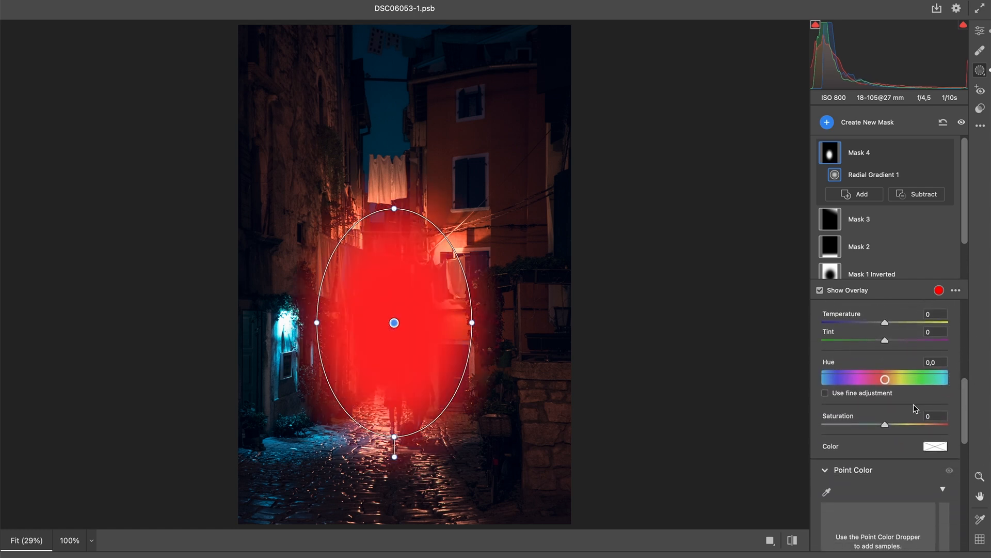
drag(885, 423, 884, 426)
Step: Set the mask's Texture to -8 and Clarity to -15, and hide the mask overlay
scroll(877, 413, down, 5)
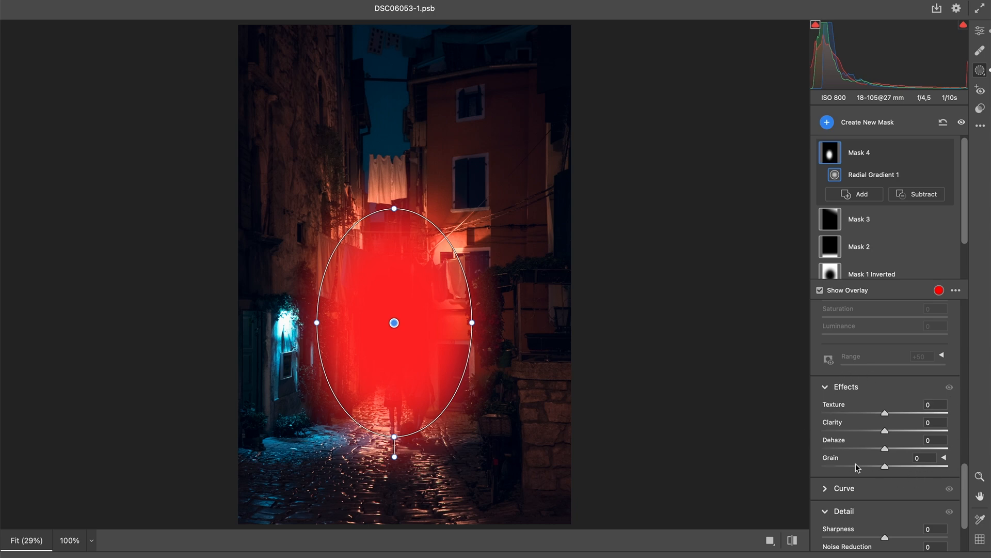
drag(885, 431, 879, 435)
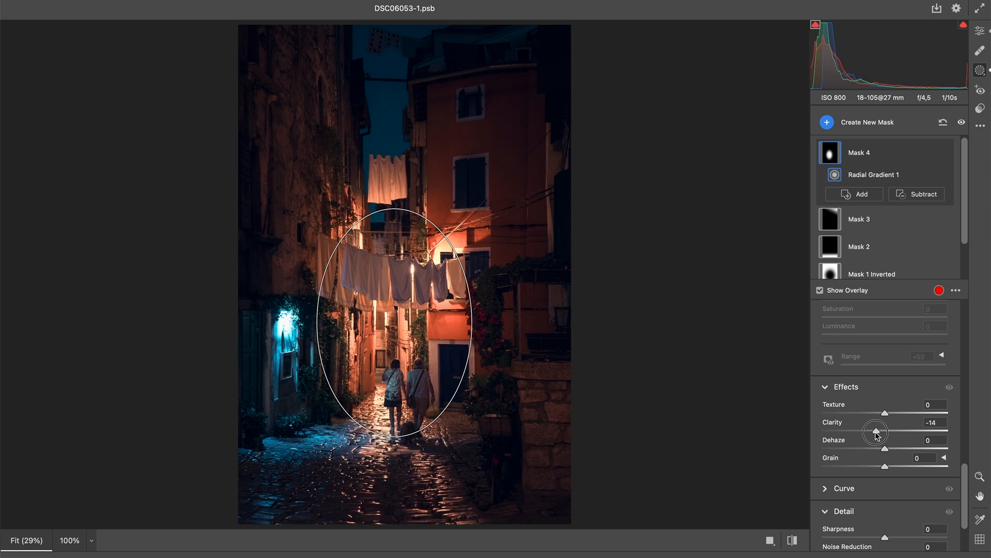
drag(877, 434, 881, 421)
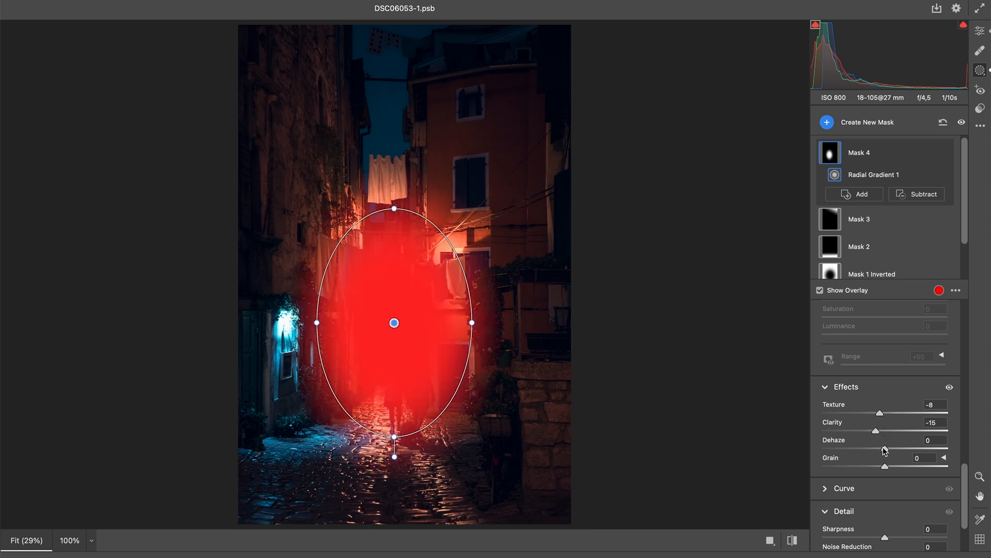
click(820, 291)
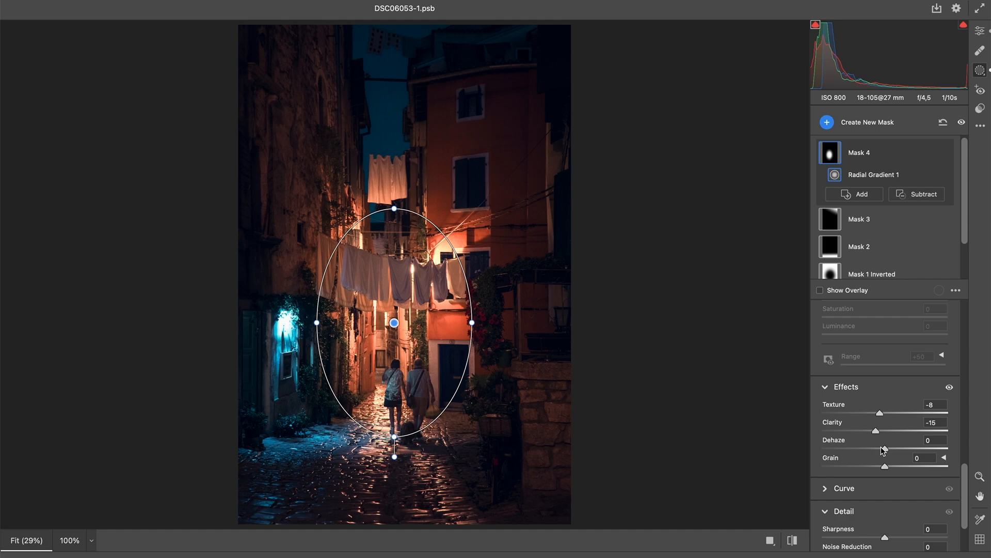
Step: Lower Mask 4's Dehaze slightly and fine-tune its saturation at -3, comparing the photo with and without the mask
drag(886, 449, 886, 451)
drag(885, 450, 871, 451)
drag(964, 489, 967, 407)
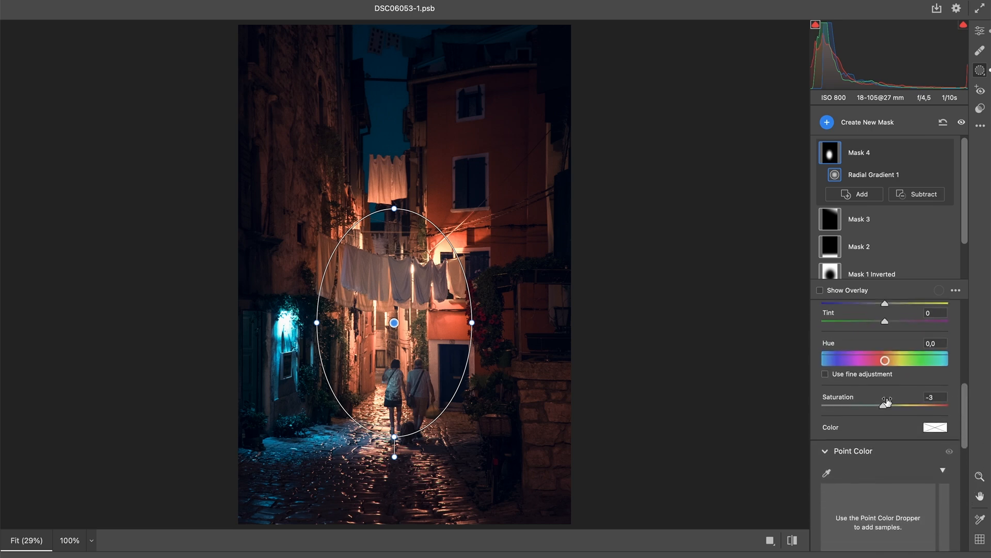
drag(884, 409, 882, 409)
click(944, 154)
click(944, 153)
Step: Subtract the lower row of hanging laundry and the walking couple from Mask 4 with a size 1 brush
click(917, 194)
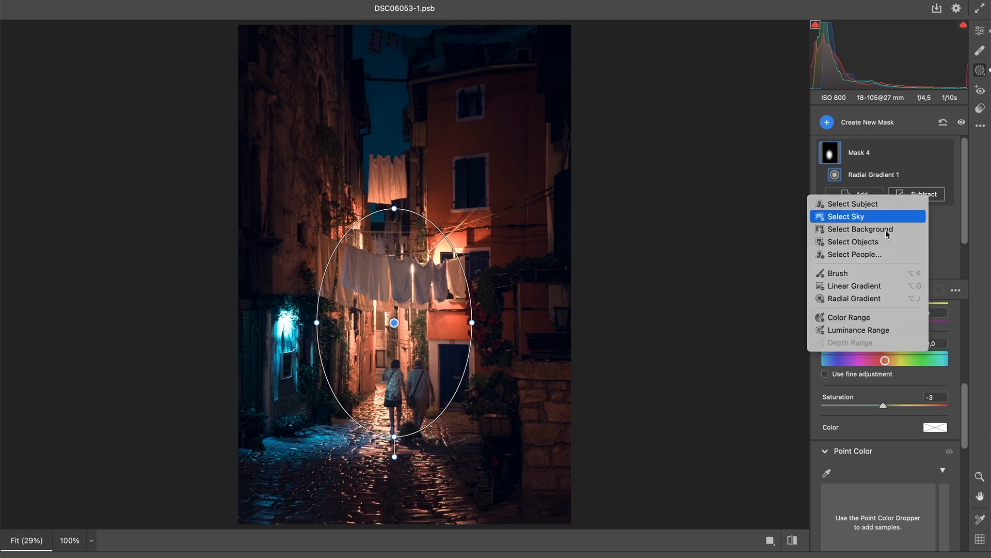
click(876, 274)
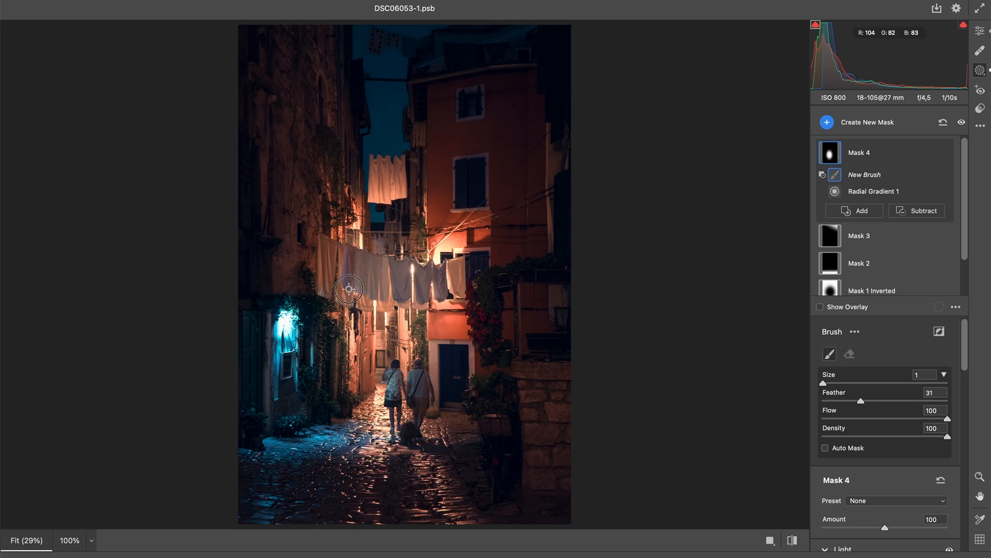
mouse_move(353, 288)
mouse_down()
mouse_move(365, 262)
mouse_move(366, 290)
mouse_move(376, 271)
mouse_move(378, 298)
mouse_move(385, 270)
mouse_move(390, 296)
mouse_move(381, 262)
mouse_move(350, 250)
mouse_move(393, 265)
mouse_move(341, 288)
mouse_move(350, 301)
mouse_move(332, 263)
mouse_move(323, 278)
mouse_move(350, 252)
mouse_move(381, 256)
mouse_move(390, 305)
mouse_move(381, 290)
mouse_move(351, 292)
mouse_up()
mouse_move(407, 261)
mouse_down()
mouse_move(404, 297)
mouse_move(393, 272)
mouse_move(402, 301)
mouse_move(430, 261)
mouse_move(426, 301)
mouse_move(417, 292)
mouse_move(421, 269)
mouse_move(444, 266)
mouse_move(438, 296)
mouse_move(444, 278)
mouse_move(462, 276)
mouse_move(454, 294)
mouse_up()
mouse_move(394, 382)
mouse_down()
mouse_move(392, 394)
mouse_move(396, 363)
mouse_move(395, 403)
mouse_move(418, 362)
mouse_move(420, 407)
mouse_move(431, 411)
mouse_up()
Step: Show the mask overlay and brush the remaining parts of the lower laundry row out of Mask 4
key(super+plus)
key(super+plus)
key(super+plus)
drag(346, 237, 296, 219)
click(820, 307)
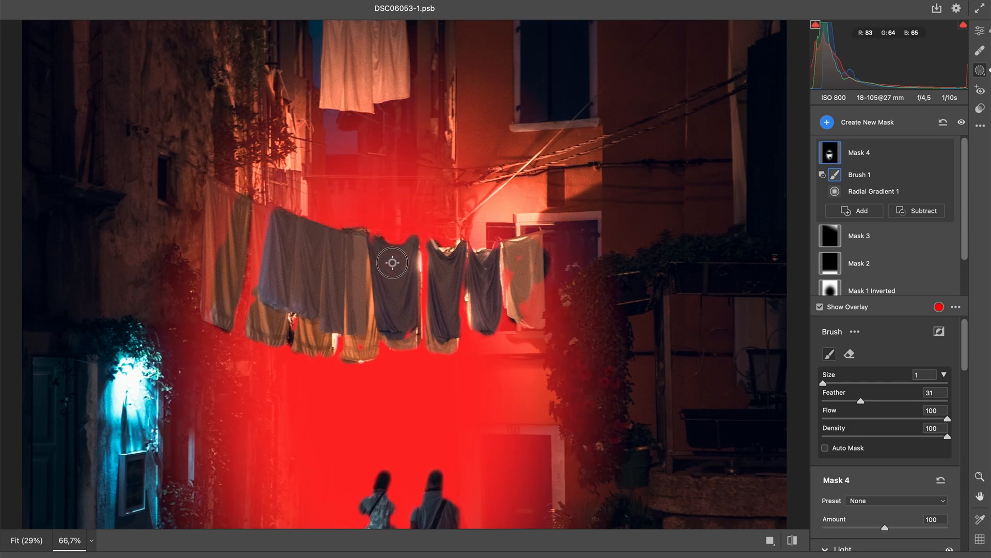
mouse_move(405, 335)
mouse_down()
mouse_move(495, 288)
mouse_move(505, 267)
mouse_move(533, 278)
mouse_move(539, 300)
mouse_move(529, 322)
mouse_move(523, 293)
mouse_up()
mouse_move(230, 222)
mouse_down()
mouse_move(219, 200)
mouse_move(237, 203)
mouse_move(212, 224)
mouse_move(208, 312)
mouse_move(266, 242)
mouse_move(263, 221)
mouse_up()
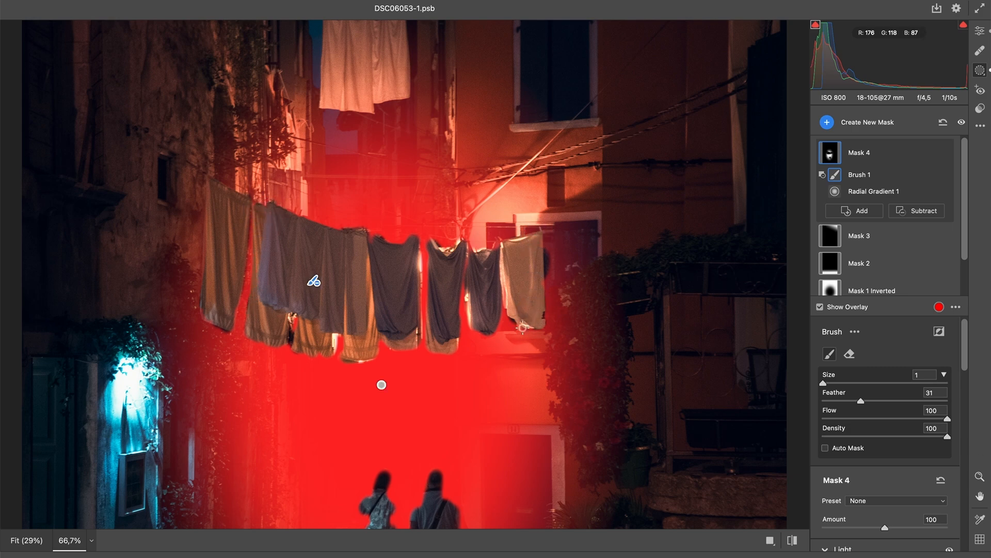
Step: Subtract the couple and their dog from Mask 4 with a second subtracting brush, checking the coverage with the overlay
scroll(483, 309, down, 5)
drag(482, 309, 471, 225)
click(820, 306)
click(917, 211)
click(852, 276)
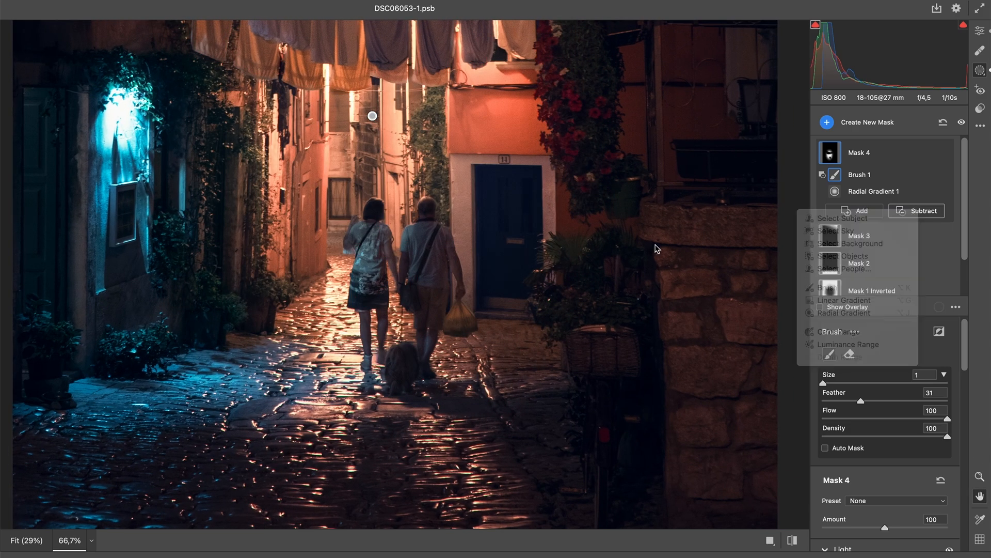
mouse_move(353, 226)
mouse_down()
mouse_move(373, 212)
mouse_move(356, 270)
mouse_move(382, 212)
mouse_up()
mouse_move(360, 298)
mouse_down()
mouse_move(374, 318)
mouse_move(367, 362)
mouse_up()
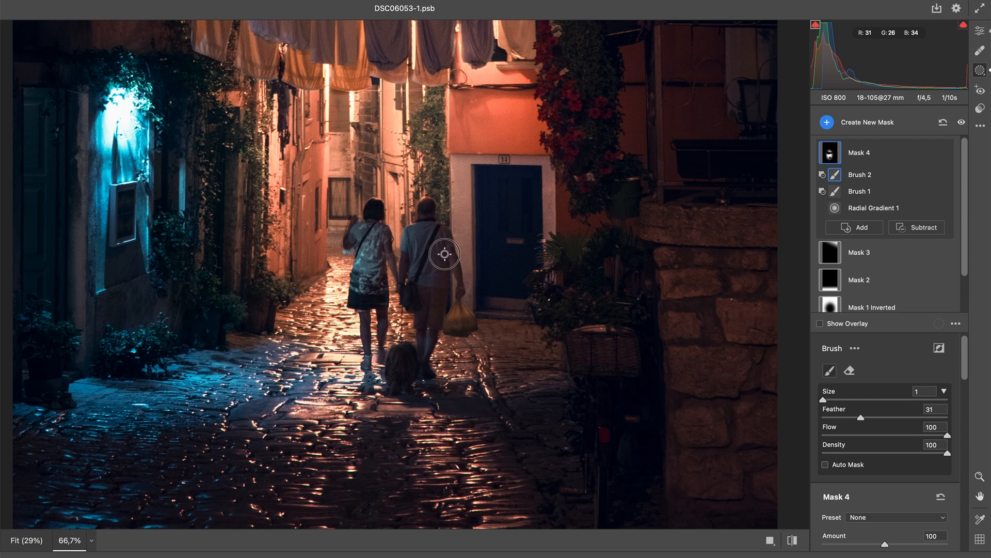
key(y)
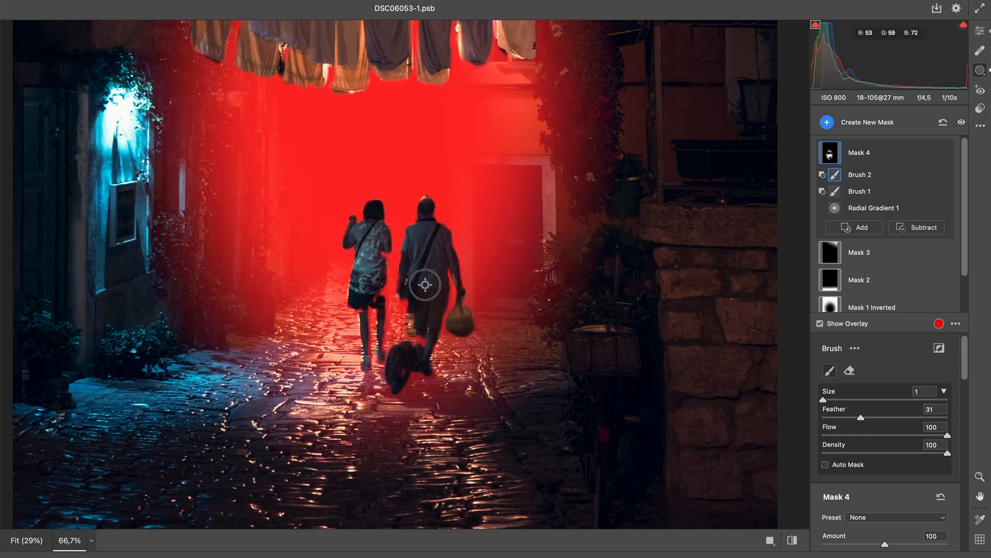
Step: Add a brush to Mask 4 to paint the mask back into the gap between the couple's legs, and hide the overlay
click(857, 227)
click(799, 309)
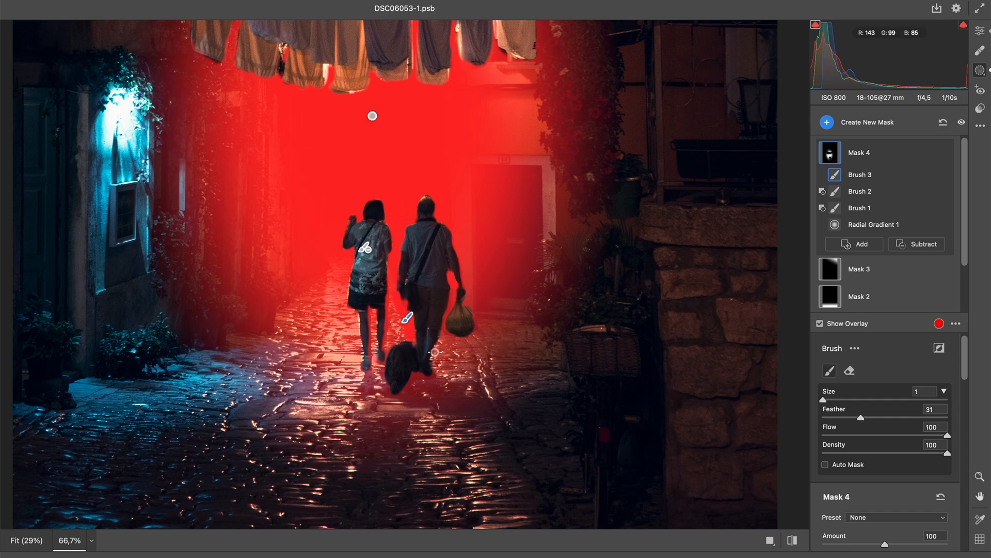
click(821, 324)
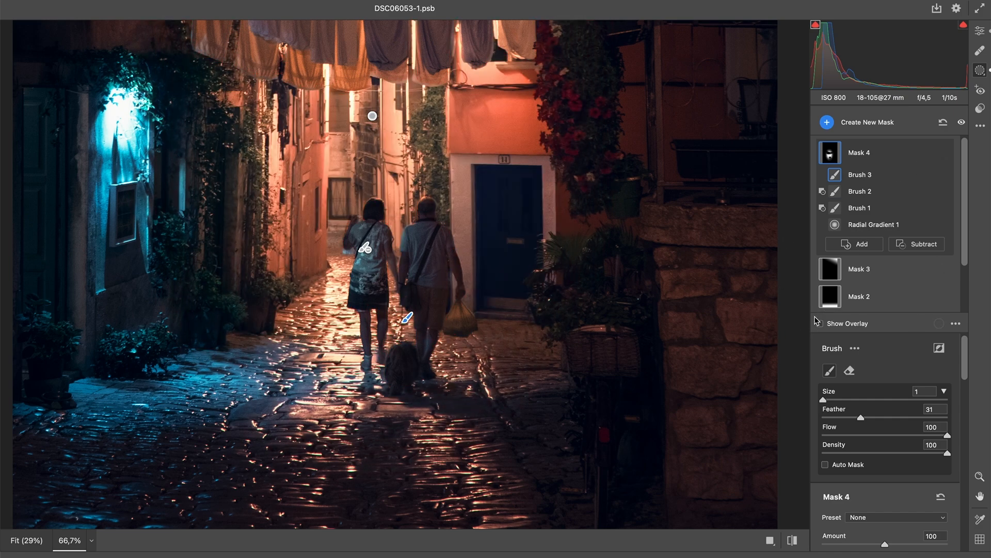
key(super+0)
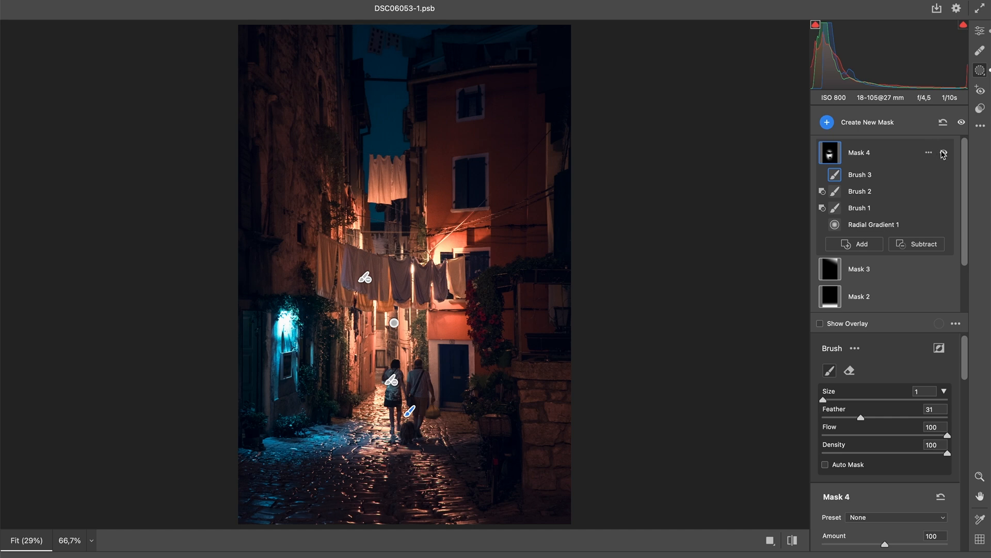
Step: Toggle Mask 4's visibility to compare the photo with and without the glow effect
click(943, 153)
click(943, 153)
click(944, 154)
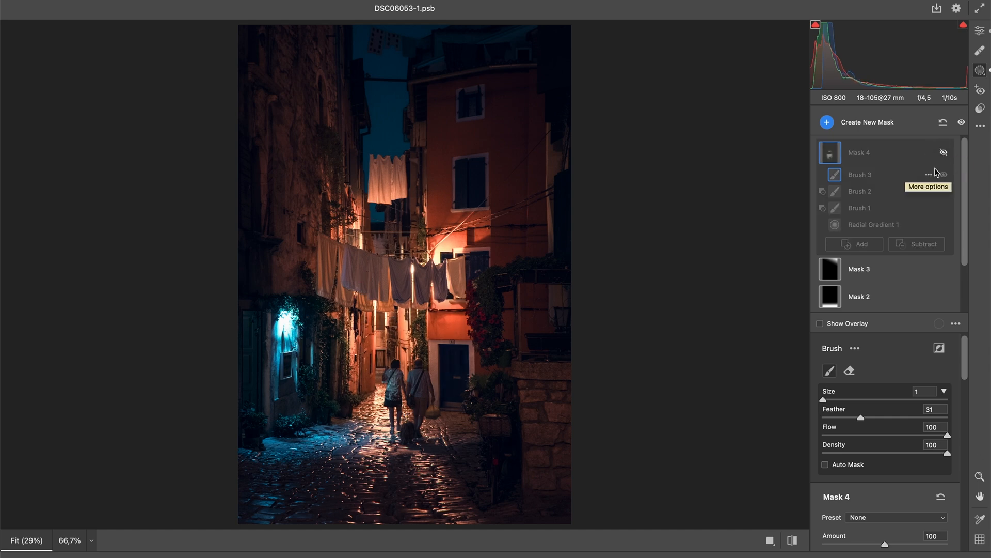
click(945, 150)
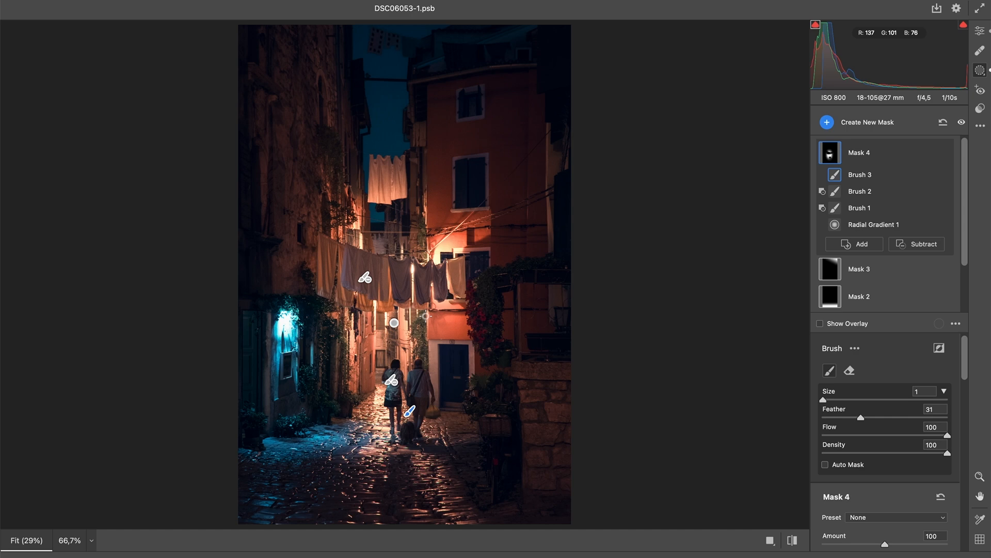
Step: Subtract the blue doorway, the left wall and the orange facade from Mask 4 with a size 12 brush
click(923, 246)
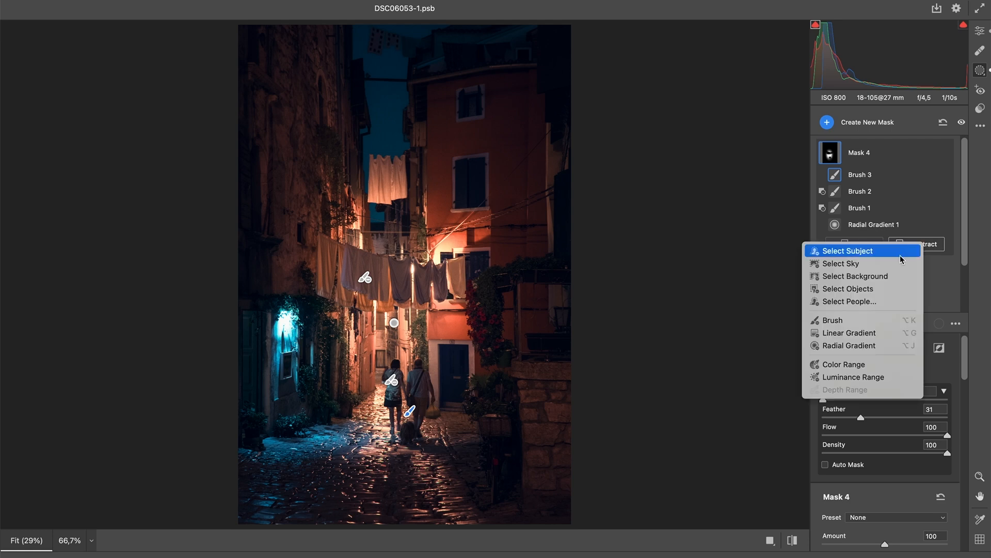
click(876, 325)
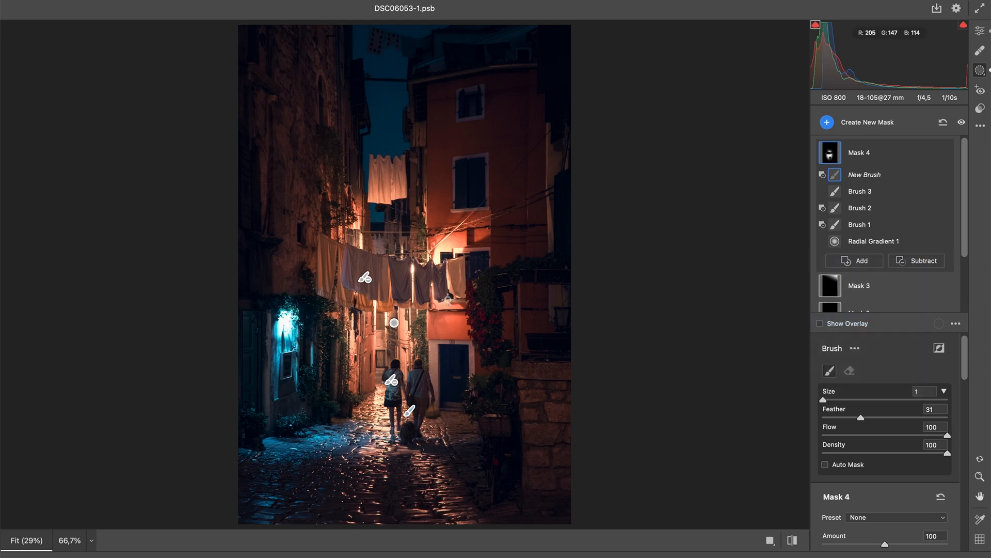
drag(825, 401, 837, 400)
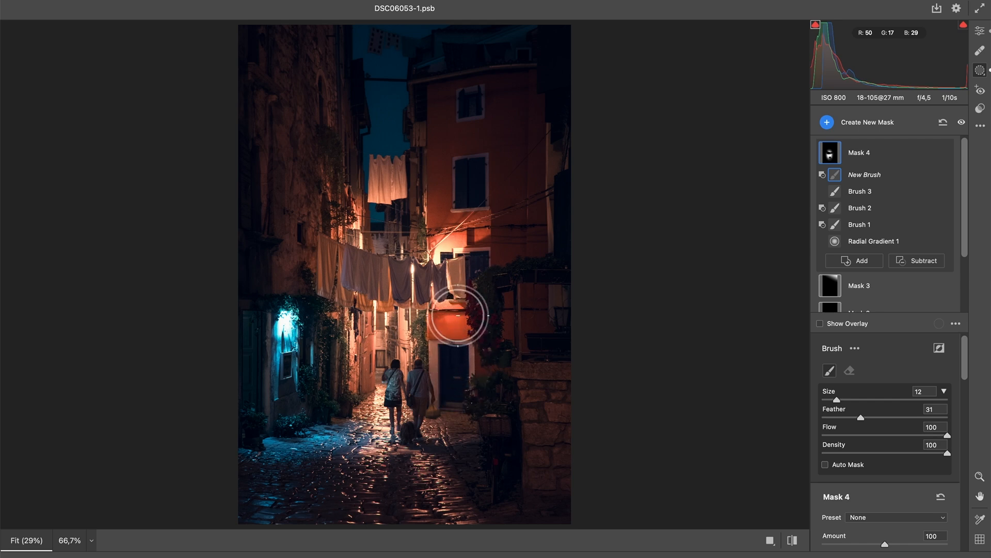
drag(467, 345, 472, 381)
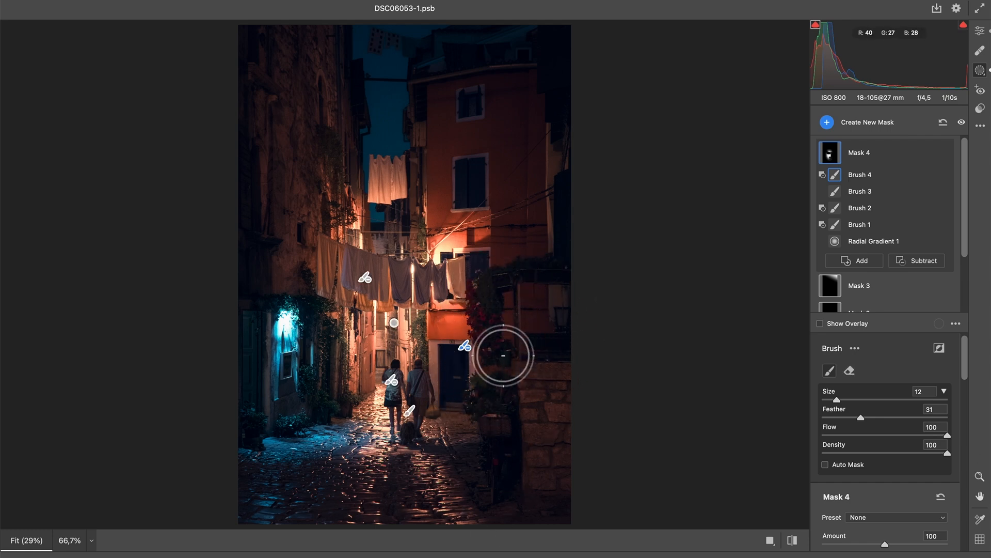
mouse_move(295, 378)
mouse_down()
mouse_move(303, 398)
mouse_move(315, 337)
mouse_move(324, 413)
mouse_move(301, 174)
mouse_up()
drag(465, 184, 458, 226)
Step: Compare the alley before and after the refined Mask 4 by hiding and showing the mask
click(945, 154)
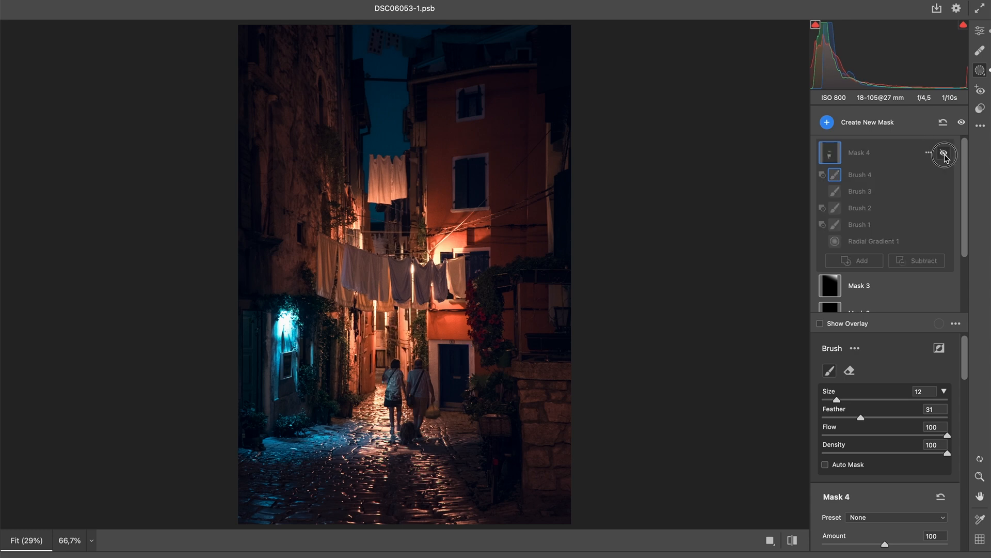
click(945, 155)
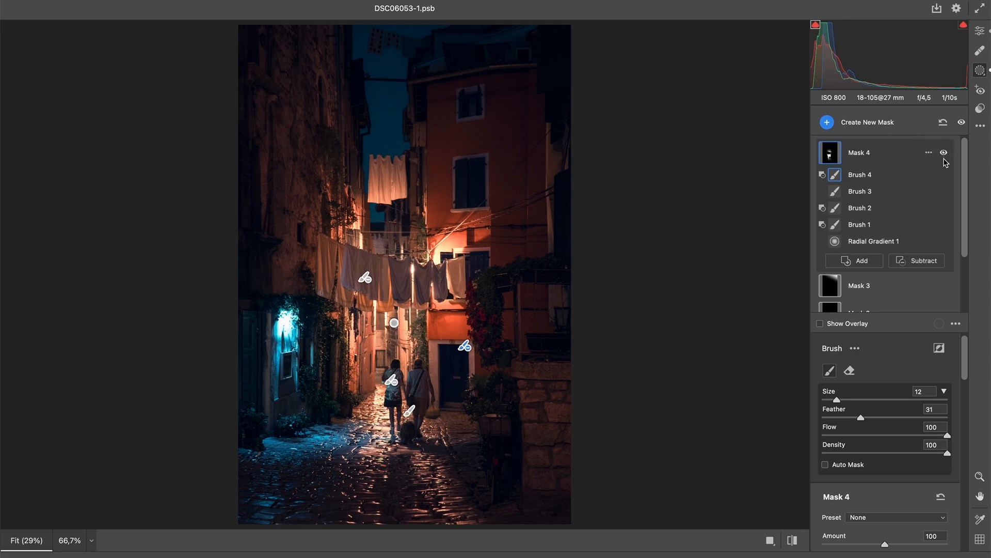
click(945, 154)
click(944, 154)
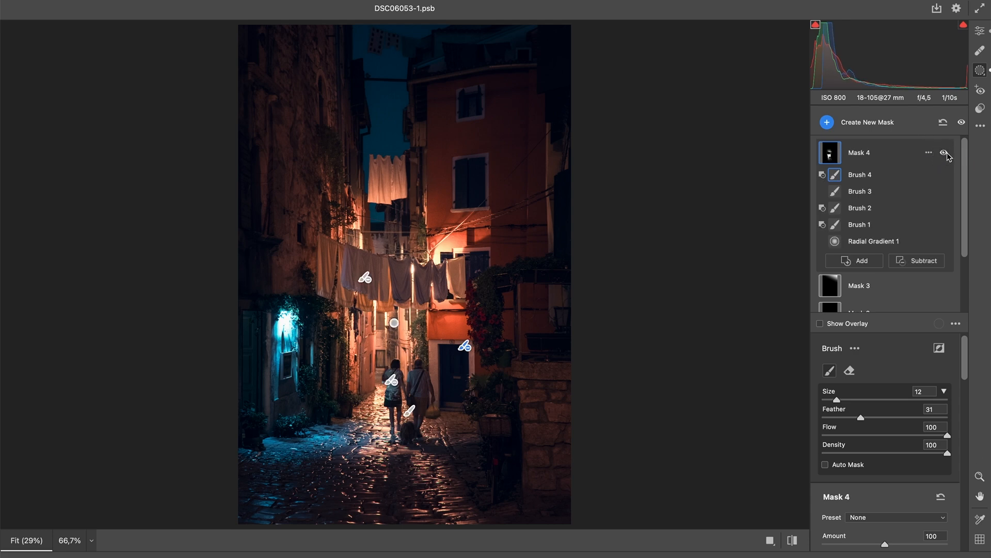